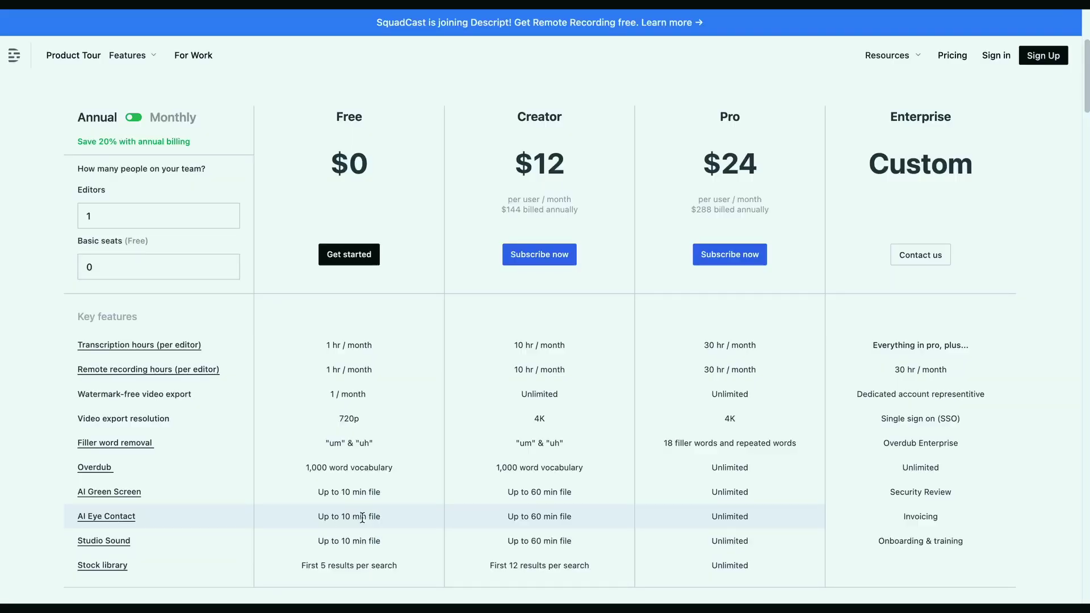
- Compare each plan's AI Eye Contact limit on the Descript pricing page
click(296, 521)
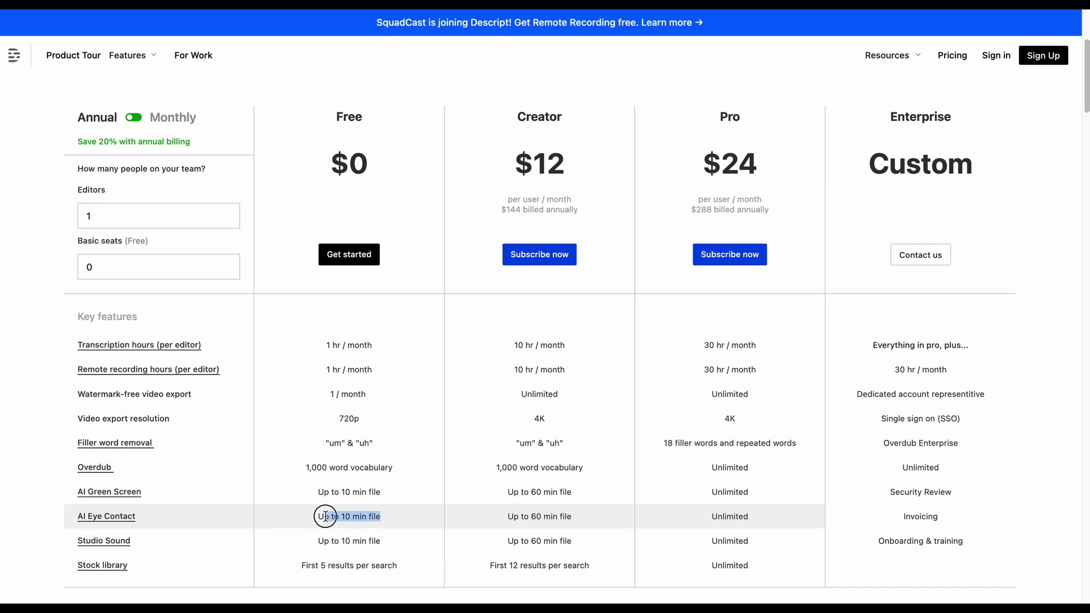
click(388, 515)
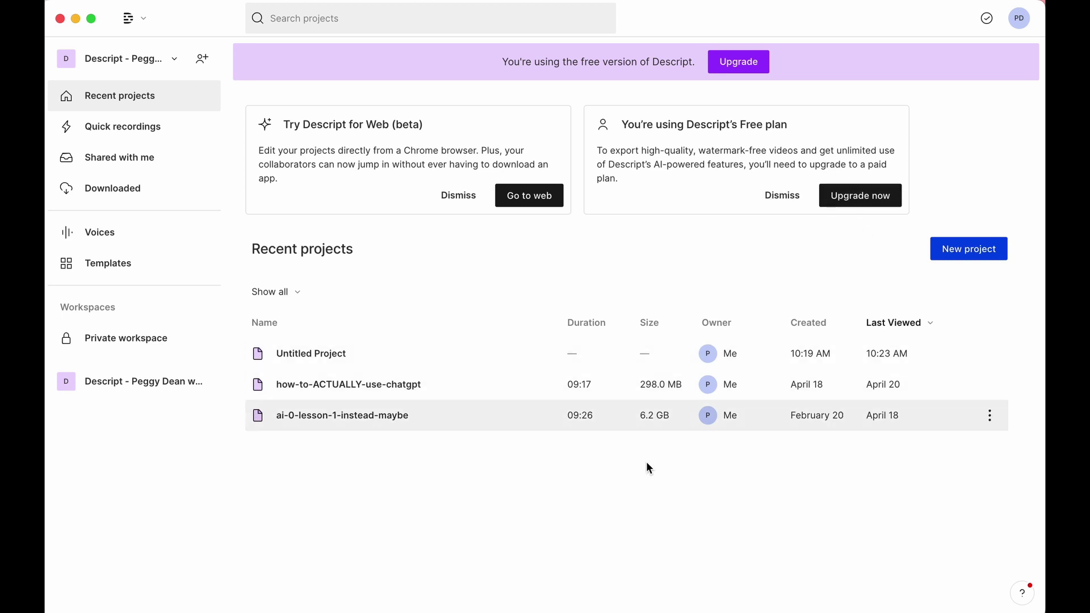
- Open the how-to-ACTUALLY-use-chatgpt project and skim through its script
click(442, 386)
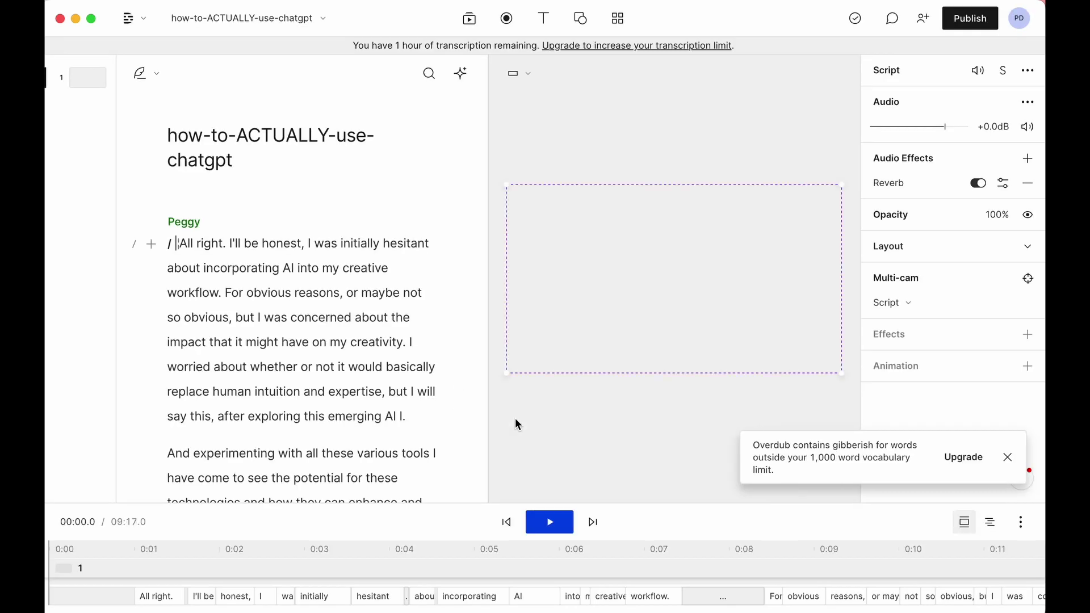
click(384, 343)
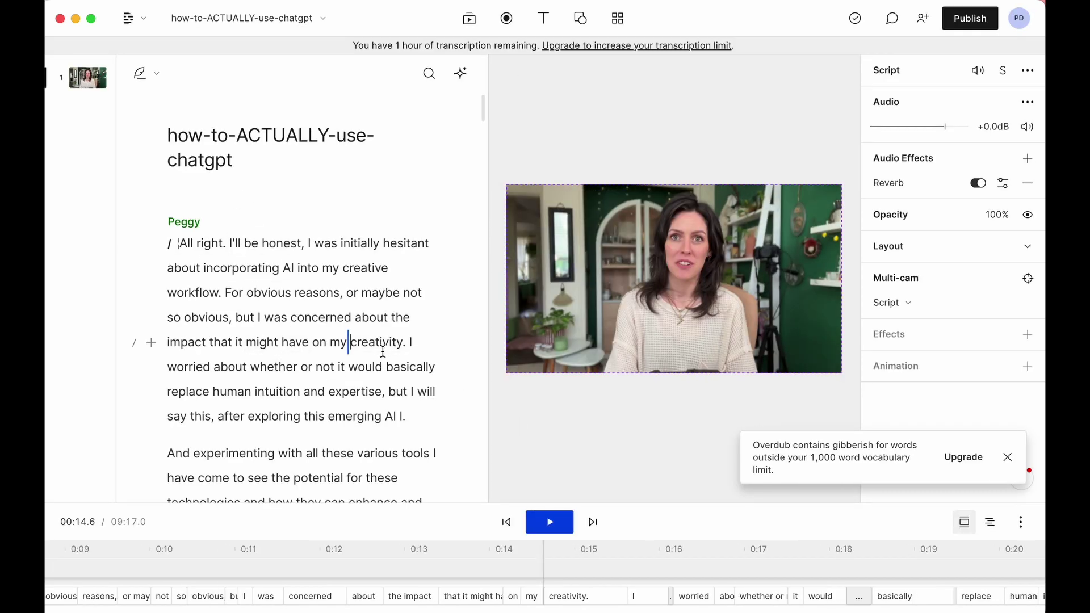
click(168, 453)
click(302, 417)
scroll(341, 325, down, 3)
click(318, 372)
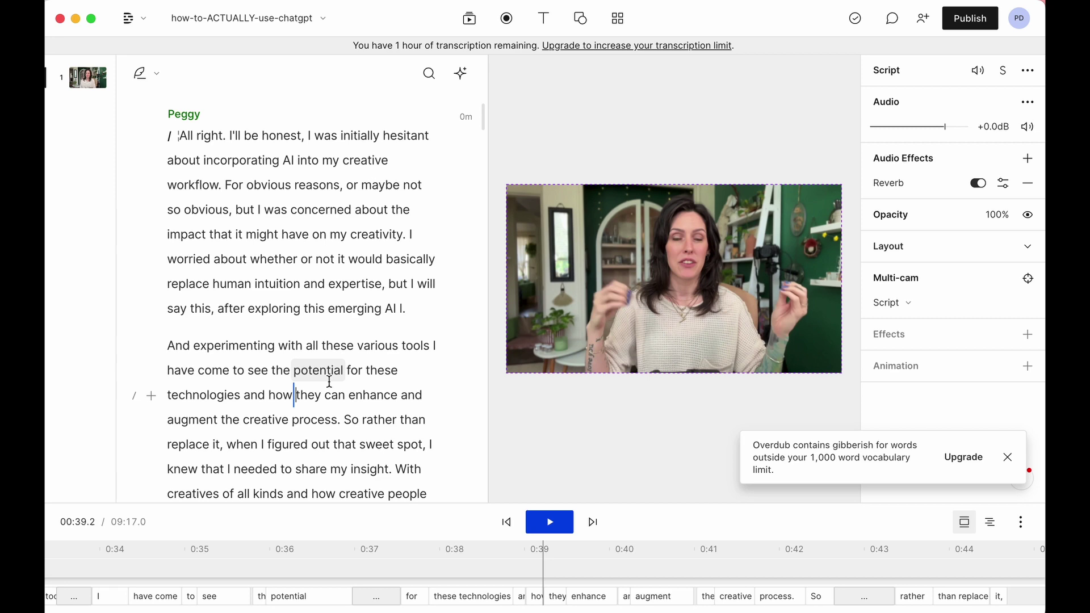
click(360, 420)
click(251, 243)
scroll(250, 249, down, 20)
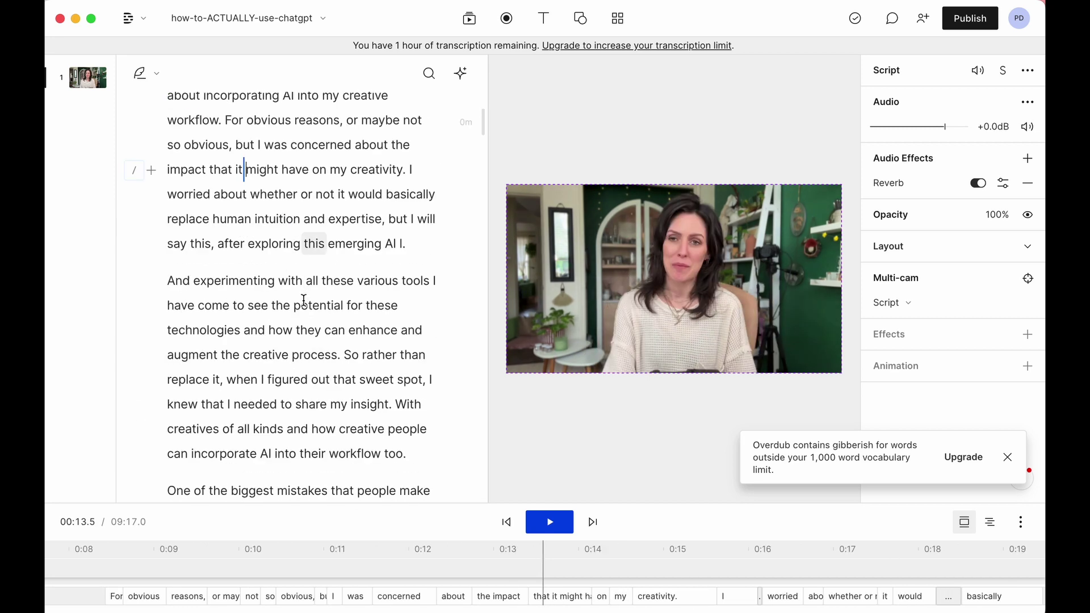
- Delete the word 'wanna' from the script, then undo the deletion
click(260, 353)
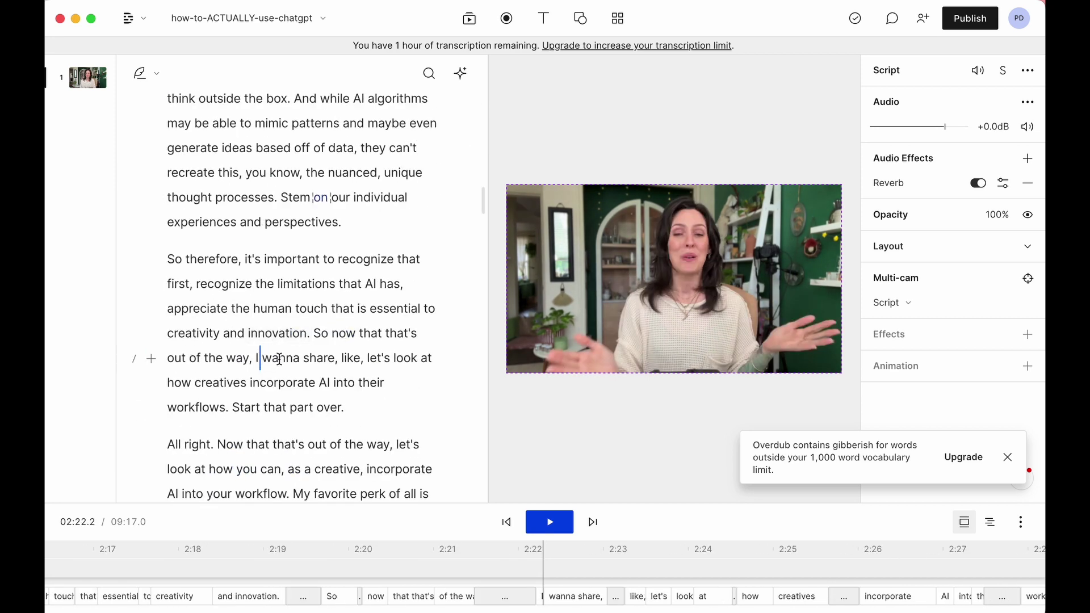
double_click(280, 359)
key(BackSpace)
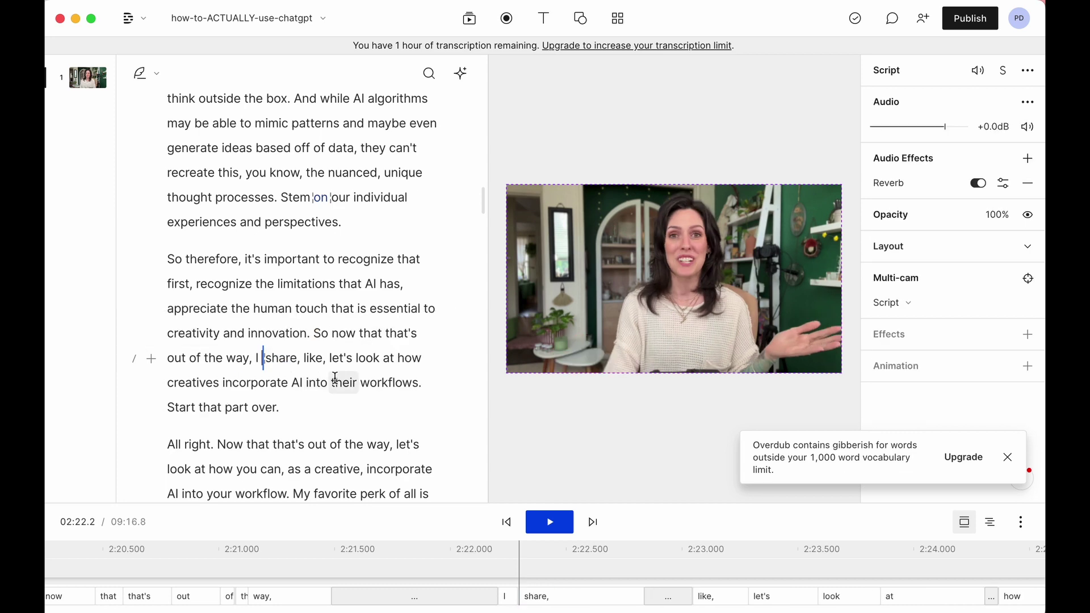
click(255, 358)
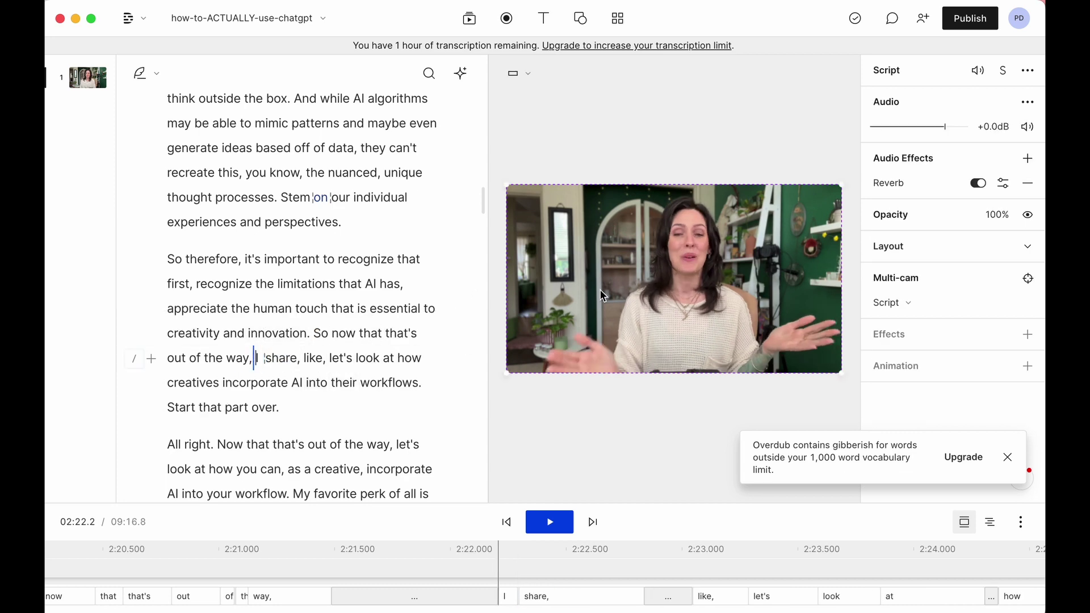
key(super+z)
click(183, 259)
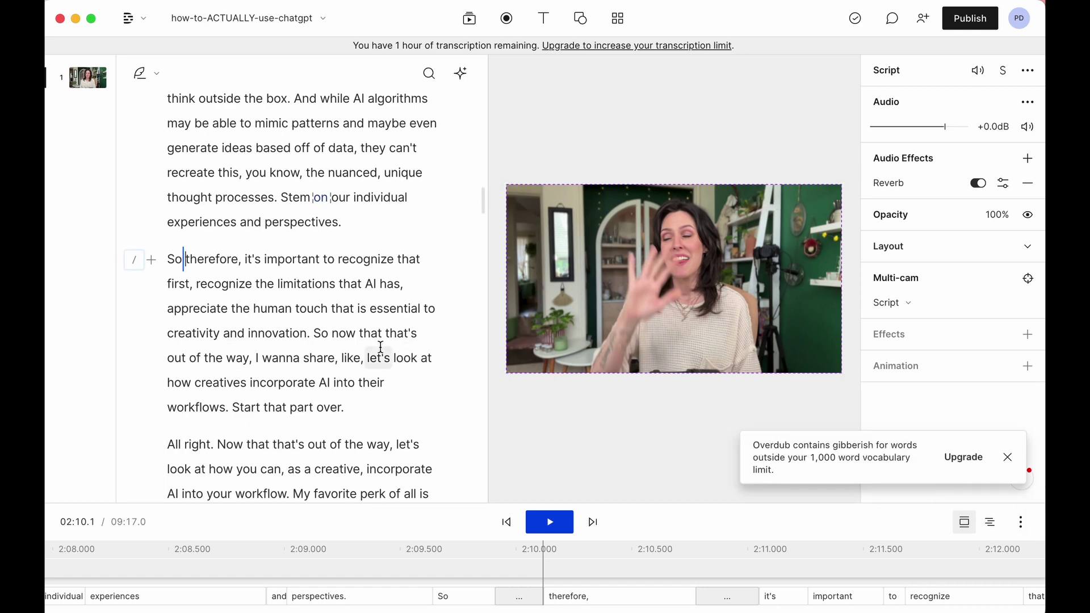
- Go back to projects, create 'ai eye contact test', and import a talking-head video to transcribe
click(129, 18)
click(142, 59)
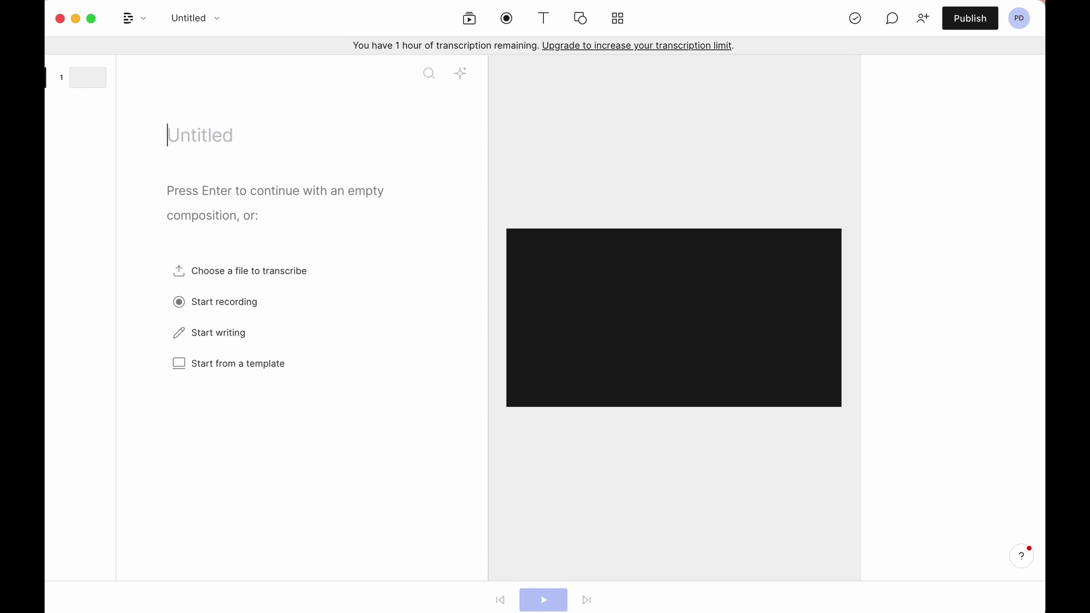
text(ai eye contact test)
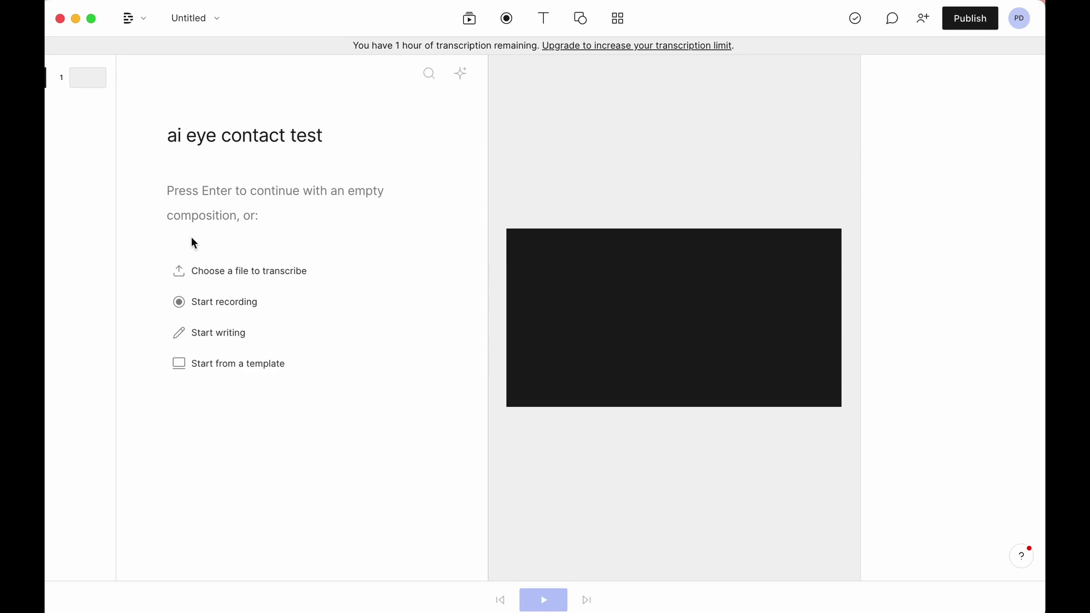
click(211, 270)
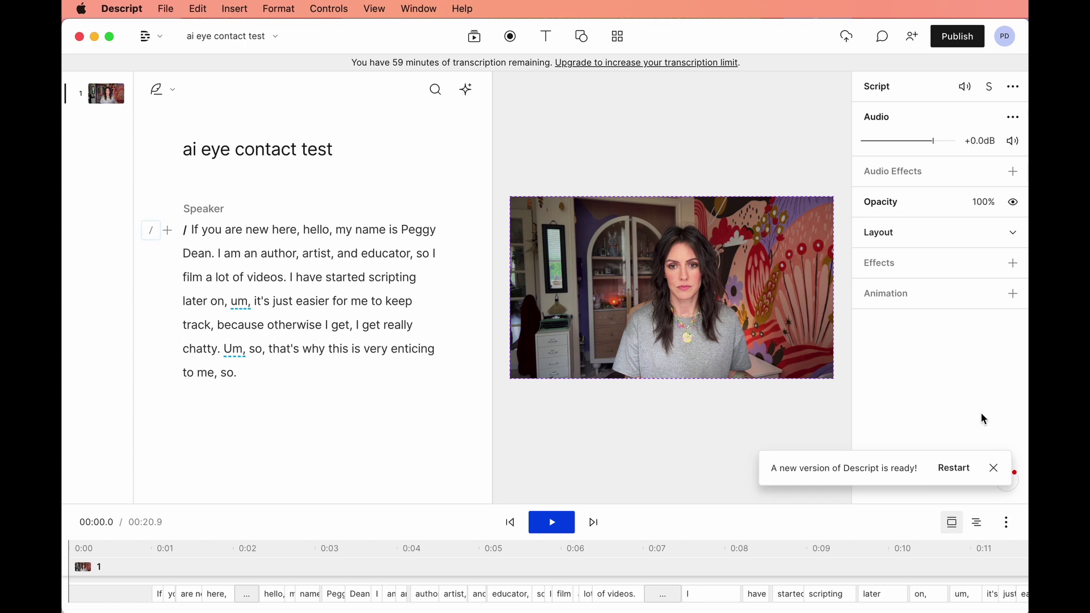
- Check for updates in the Help menu and restart Descript to install the new version
click(464, 9)
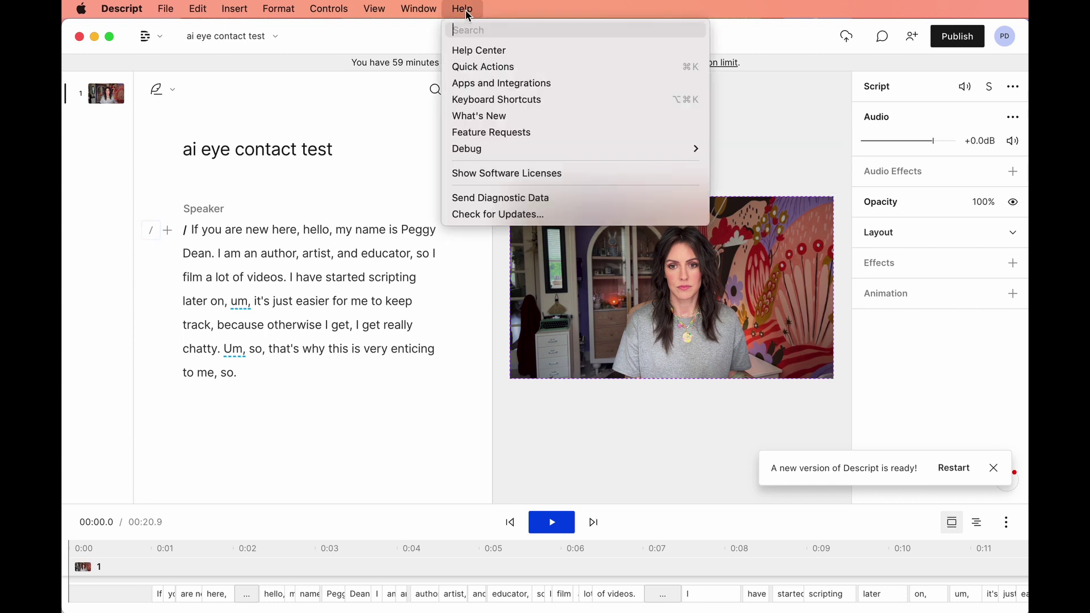
click(492, 214)
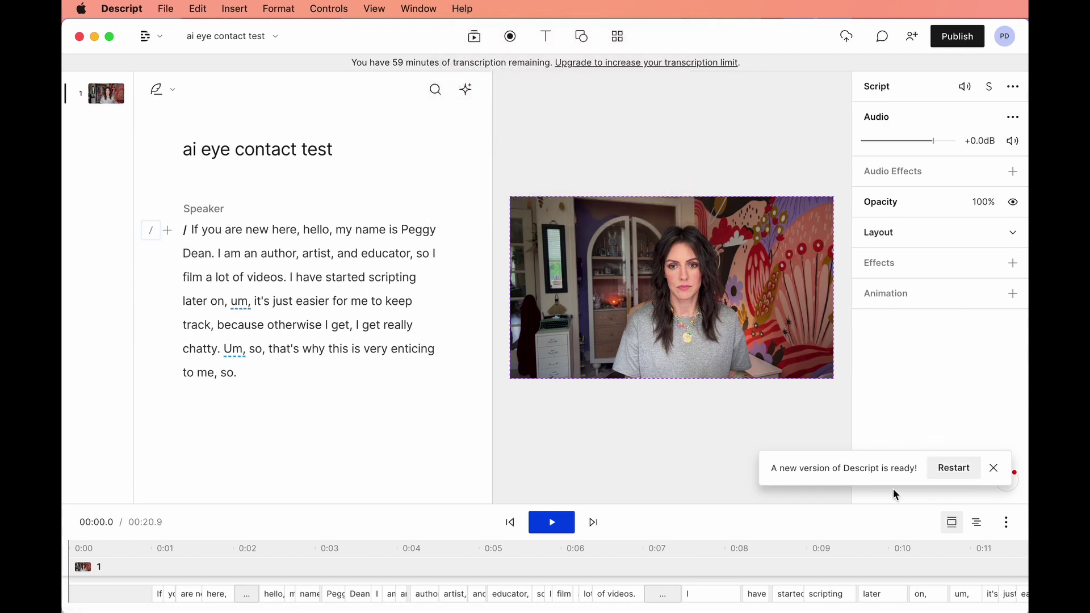
click(953, 469)
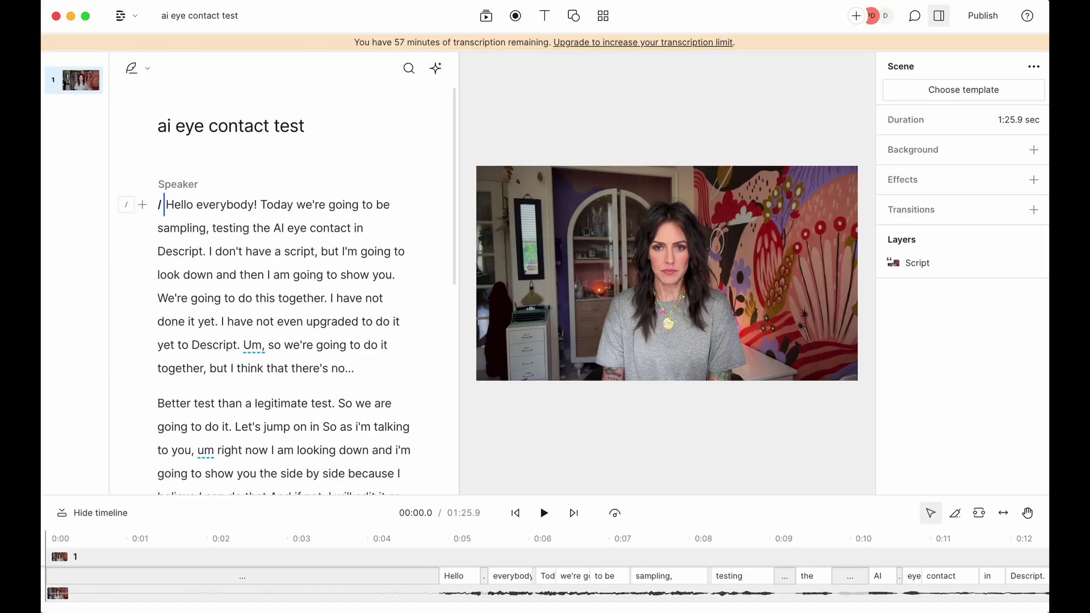
- Add the Eye Contact (Beta) effect to the talking-head video clip
click(74, 593)
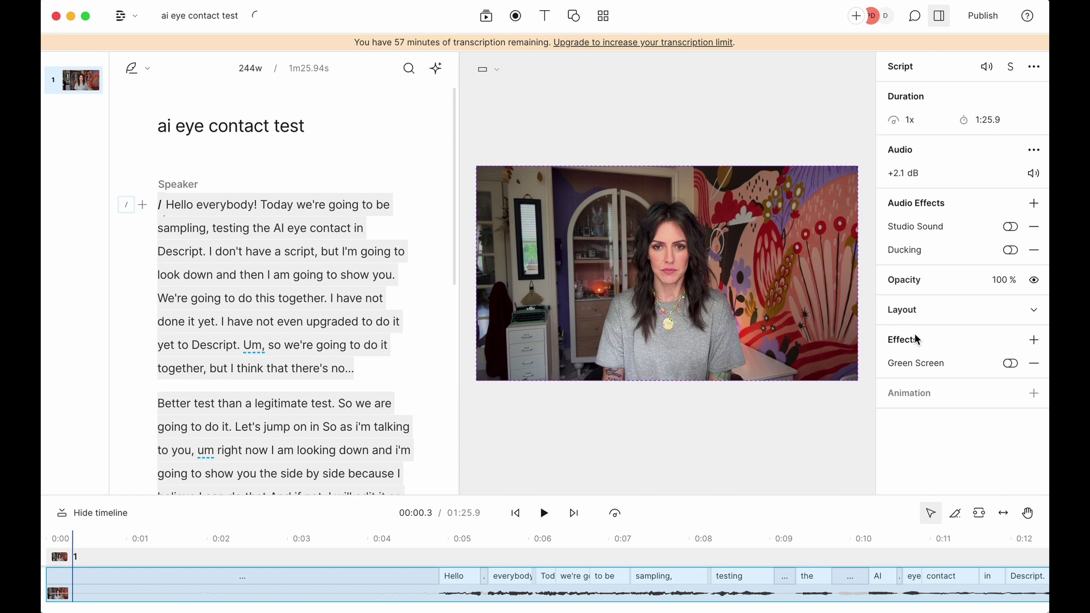
click(1033, 340)
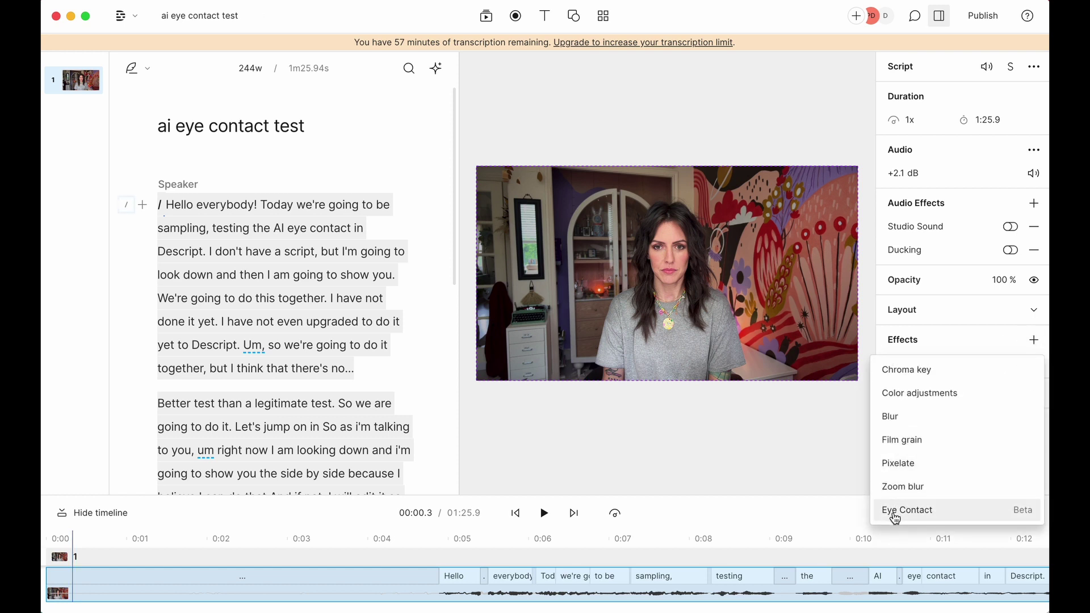
click(924, 511)
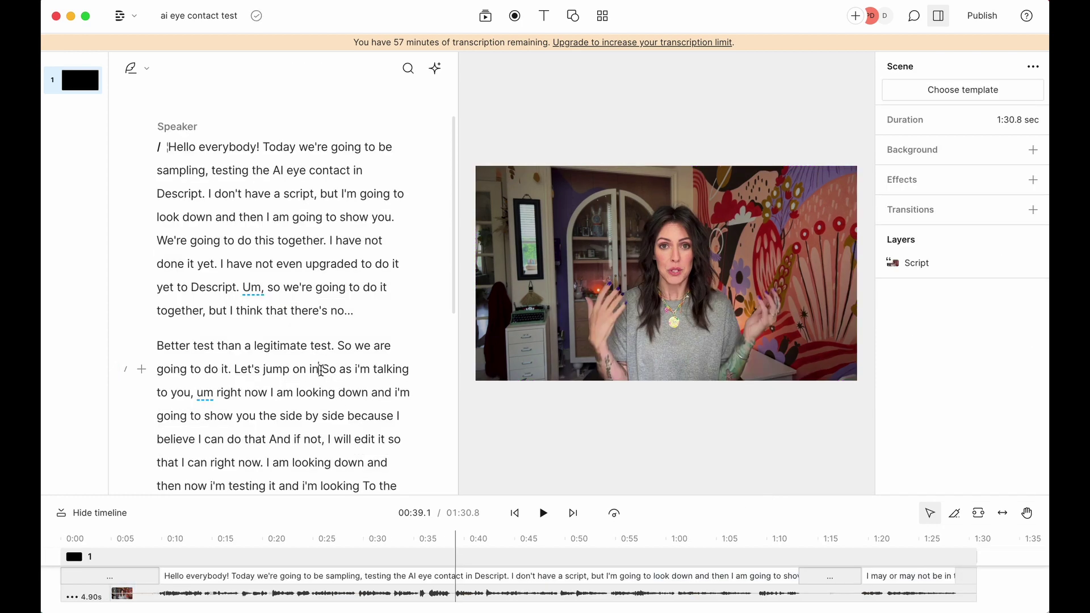
- Select the whole transcript and play it back to preview the Eye Contact effect
click(334, 375)
drag(296, 389, 409, 392)
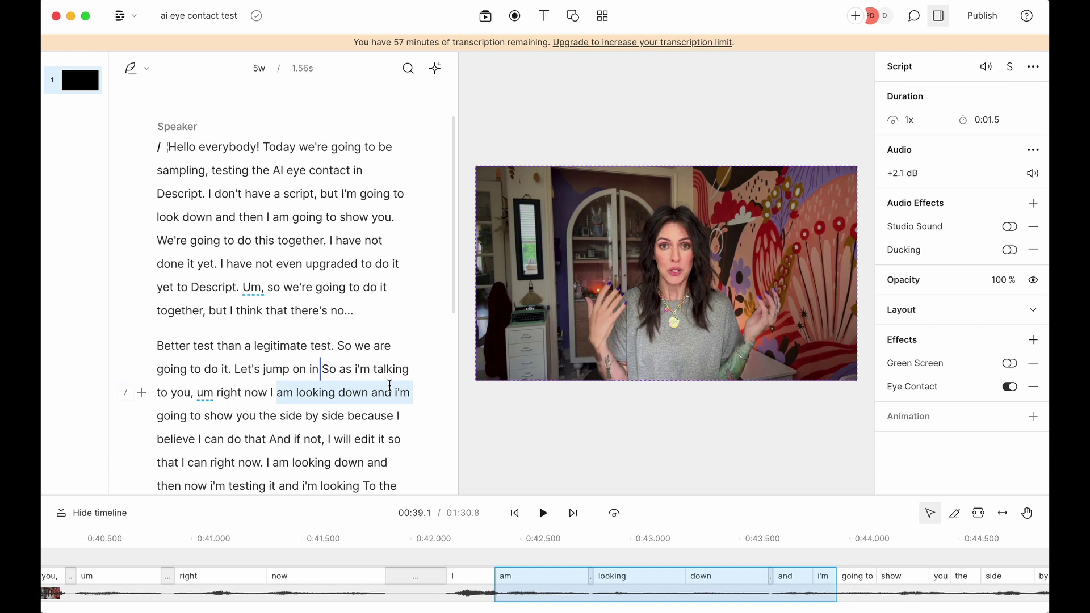
click(322, 371)
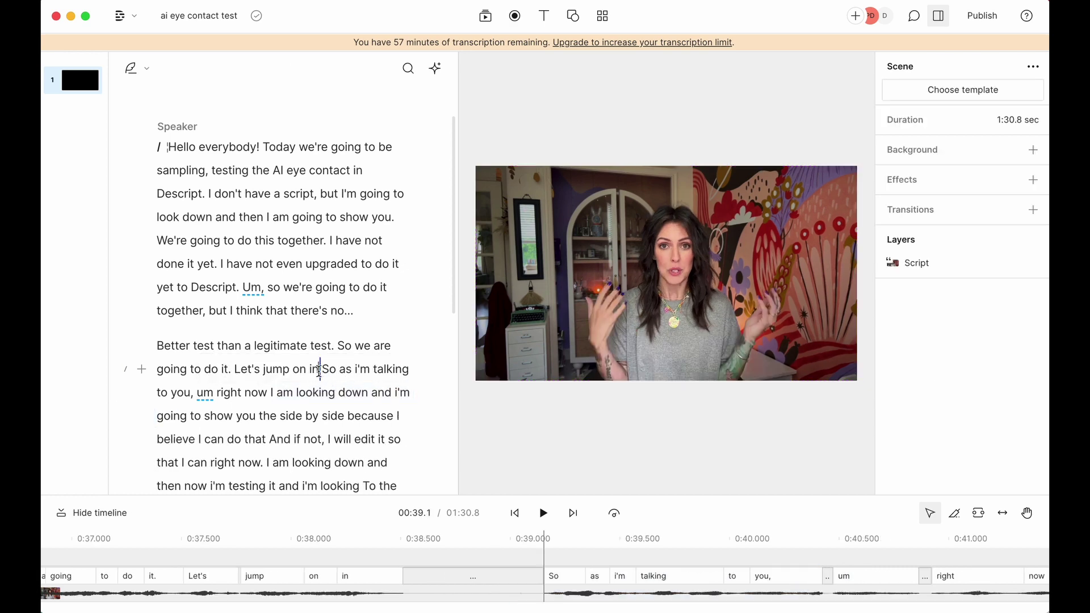
click(68, 590)
key(super+a)
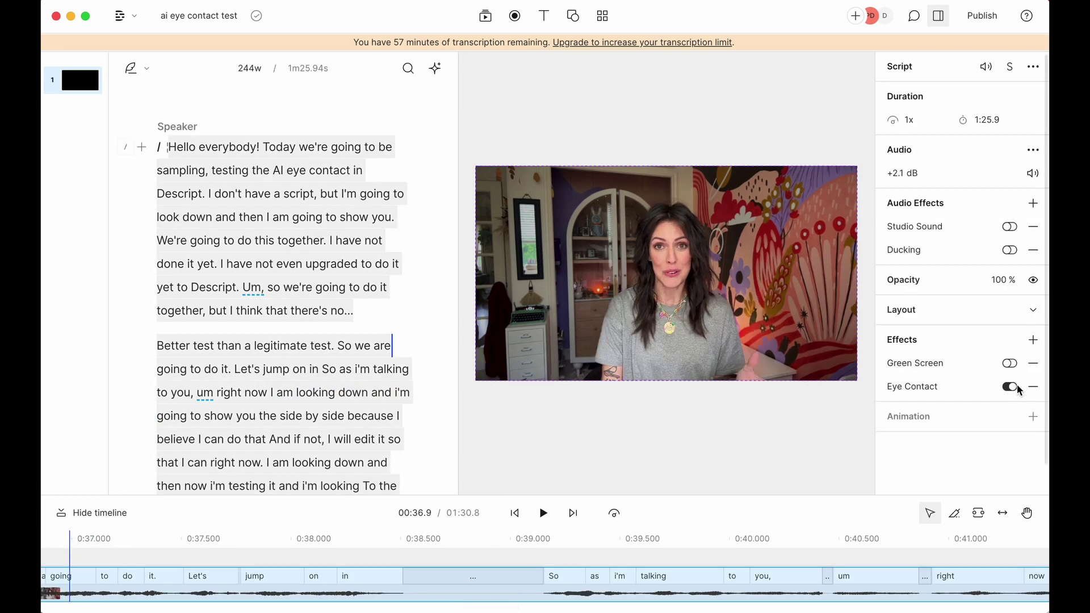
click(544, 513)
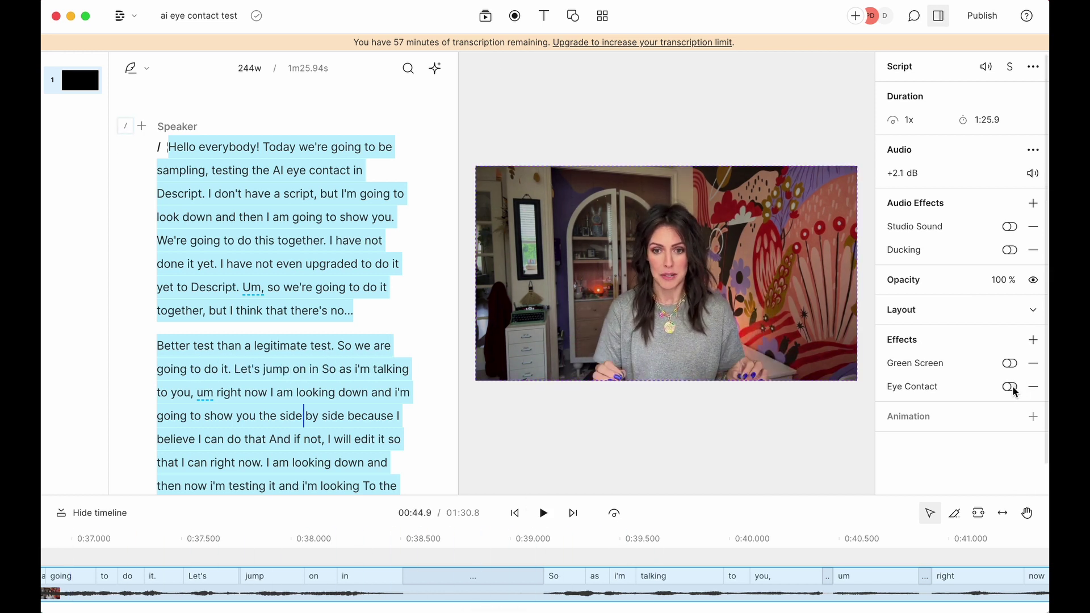
- Compare playback with and without Eye Contact around 'um right', leaving the effect on
click(358, 393)
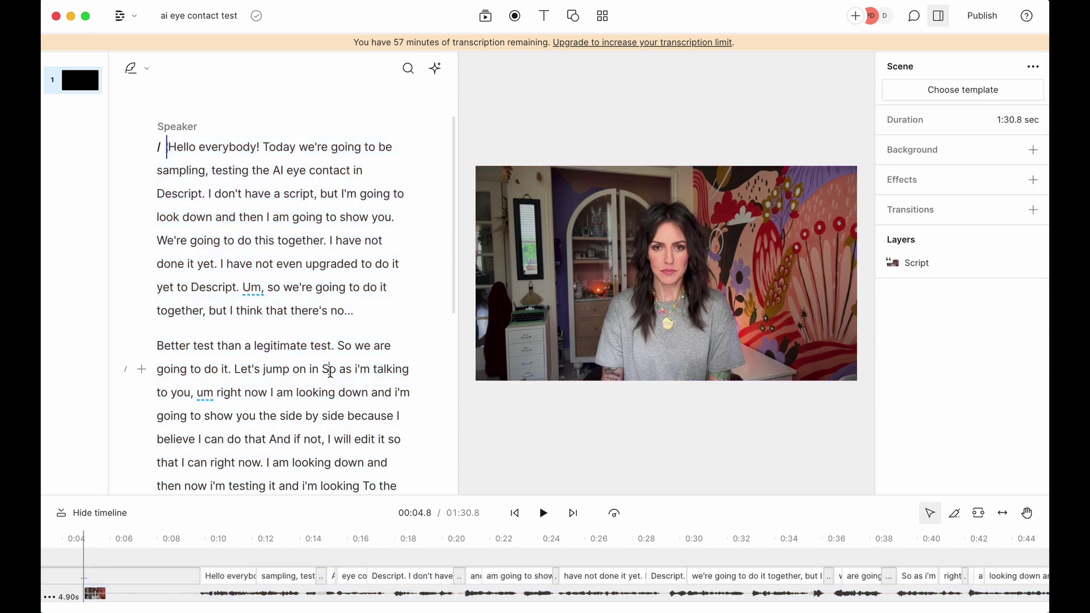
click(214, 392)
click(188, 369)
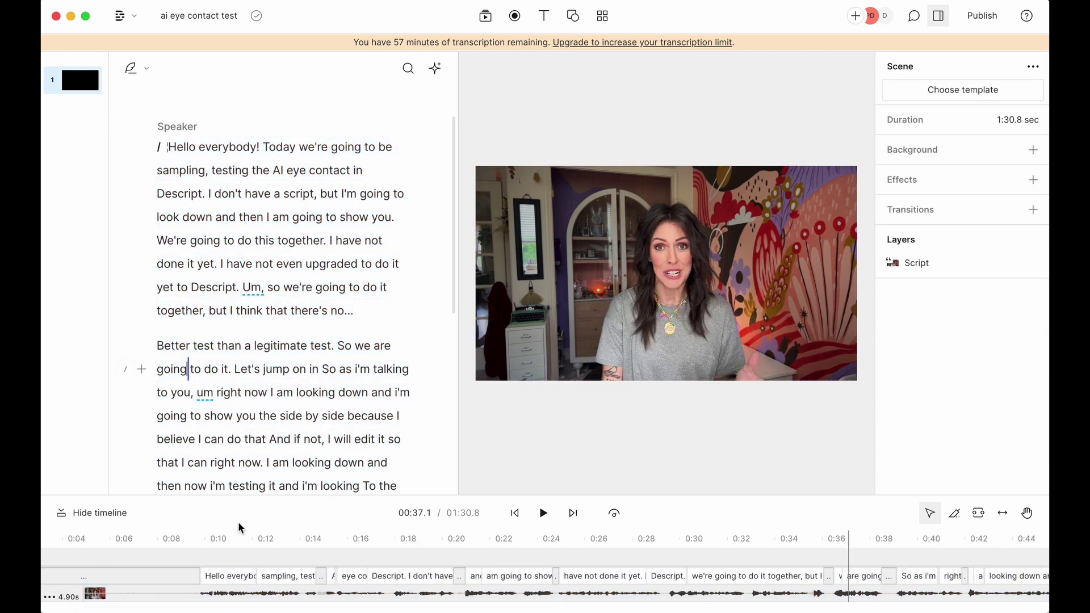
click(149, 585)
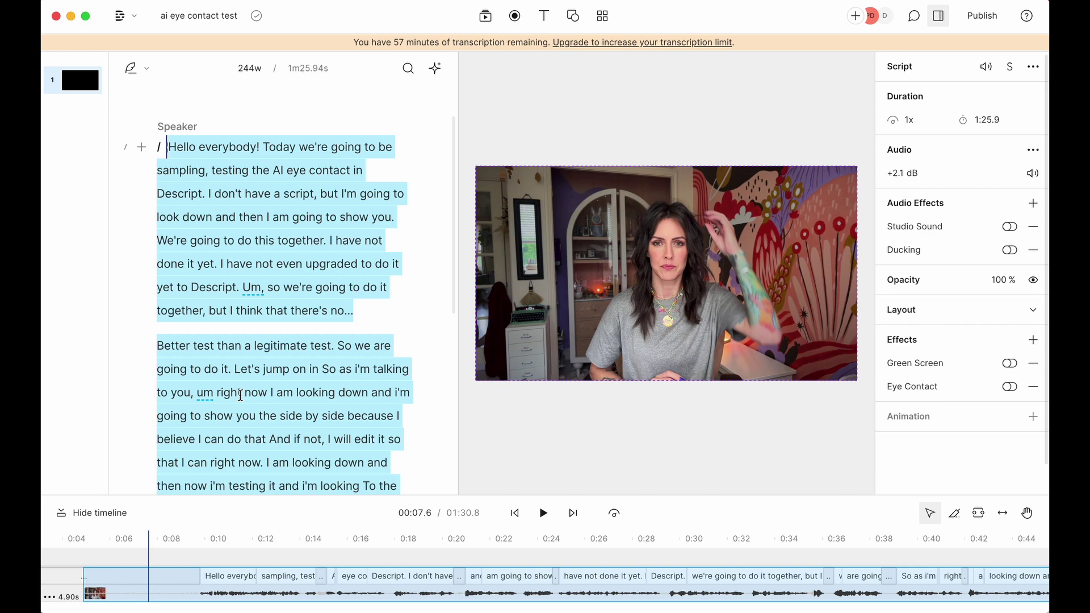
shift+click(240, 395)
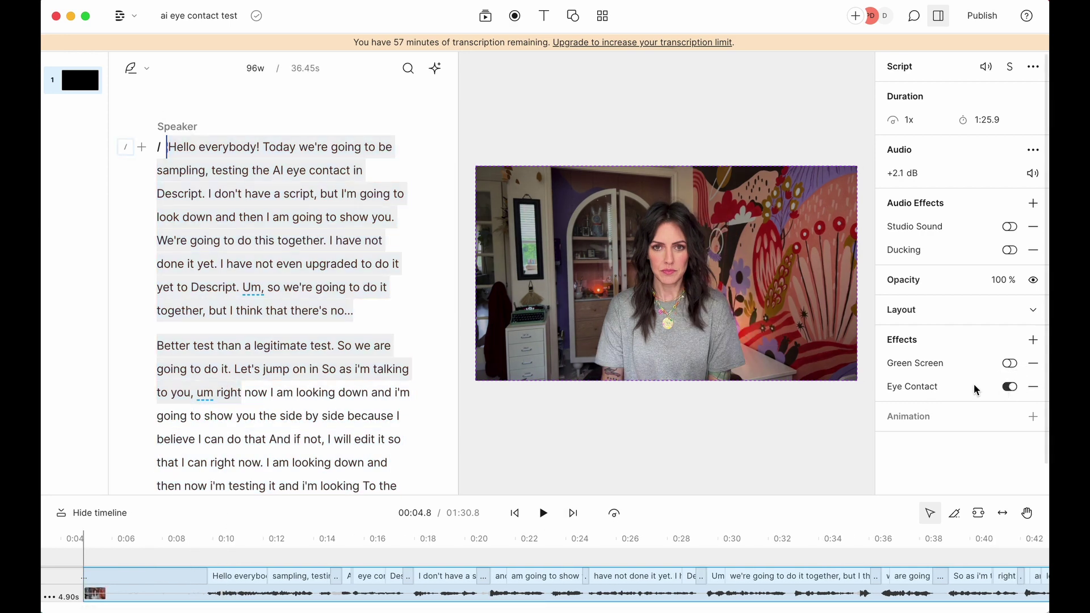
click(232, 391)
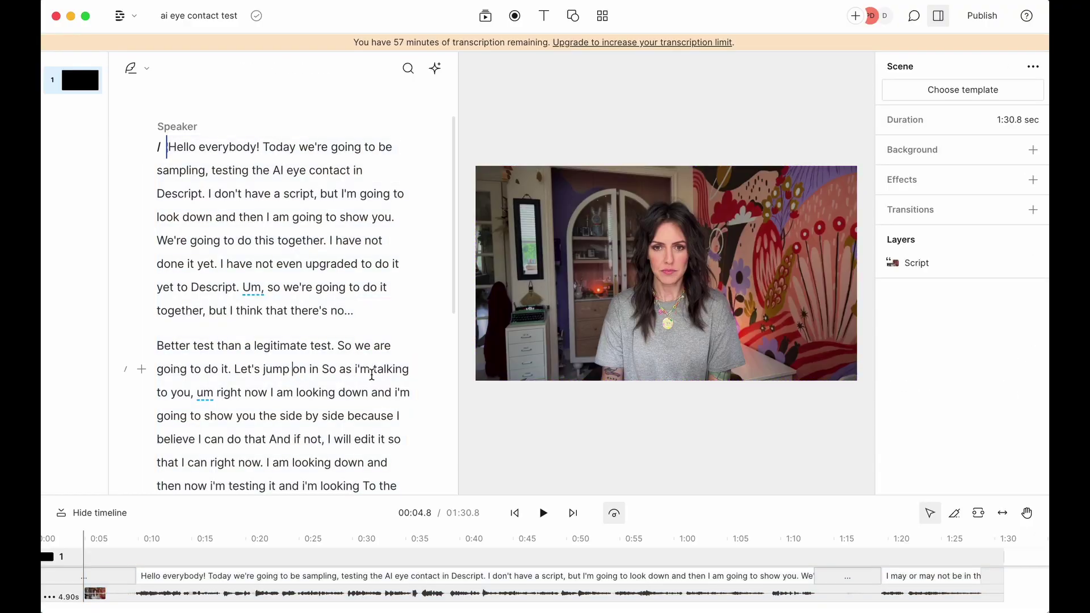
- Switch on Eye Contact for the whole Script layer and play from 'um right now'
triple_click(381, 372)
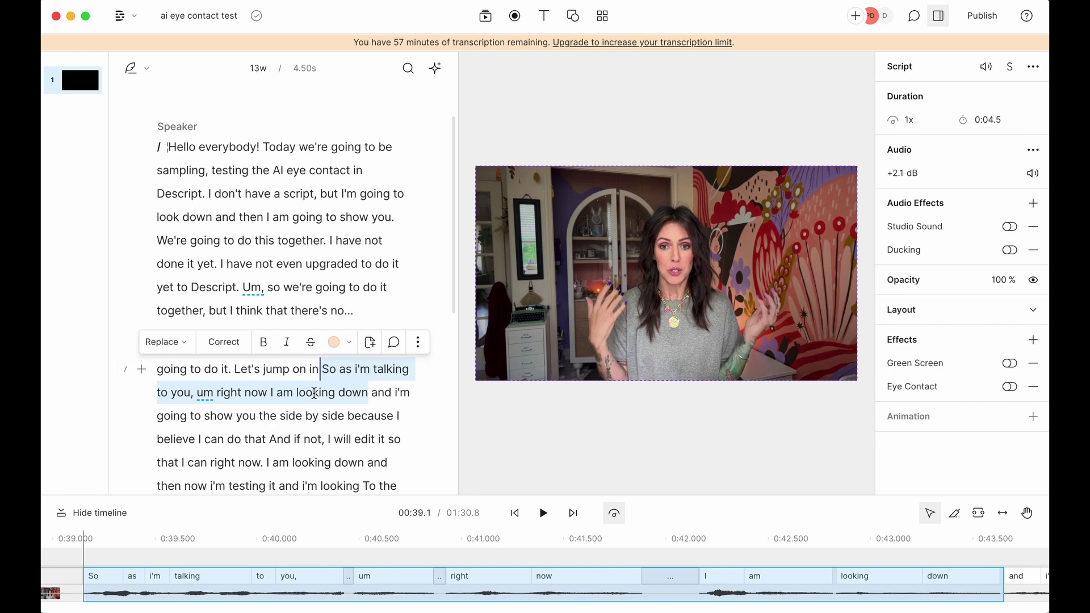
click(265, 395)
click(208, 405)
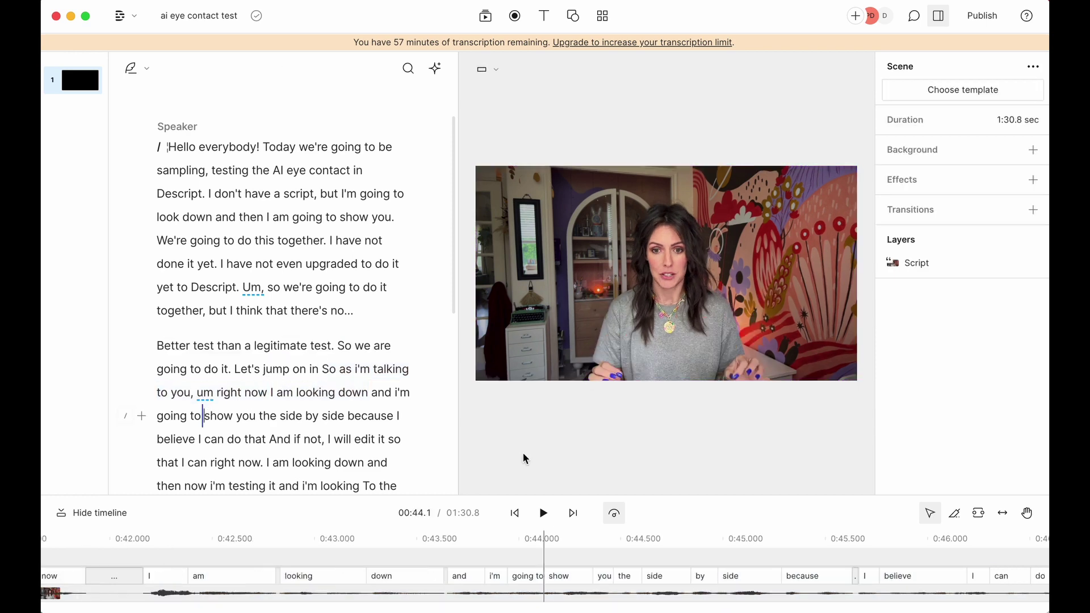
click(909, 263)
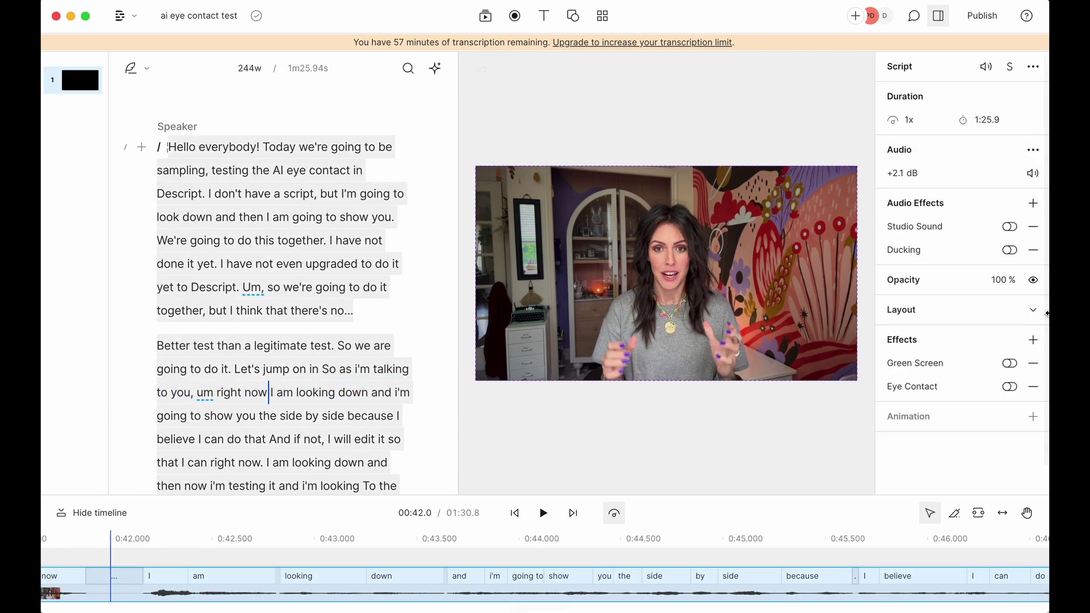
click(1010, 388)
click(214, 392)
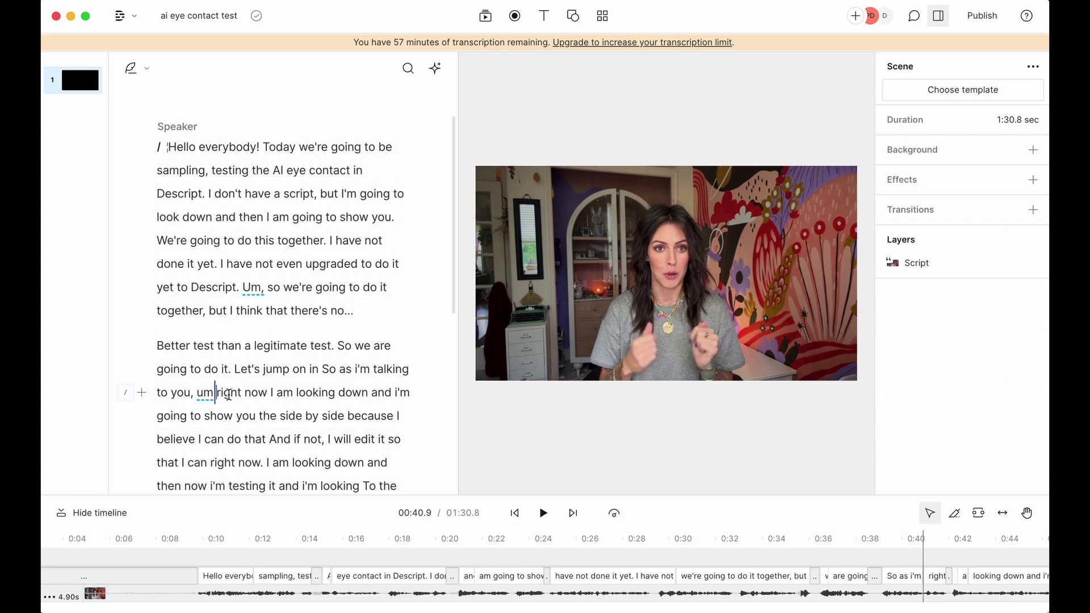
scroll(229, 394, down, 1)
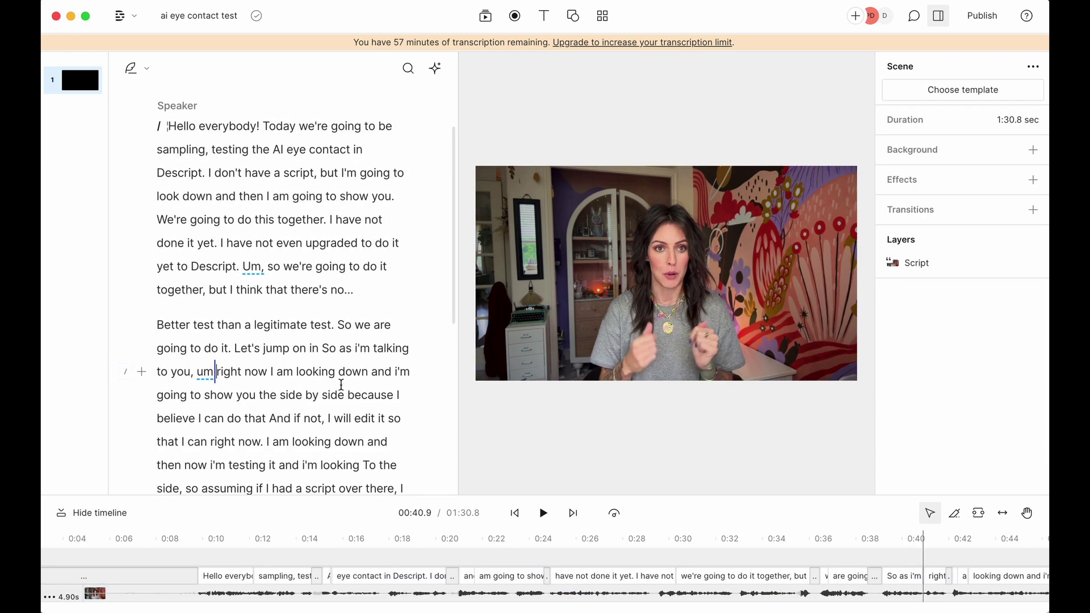
key(space)
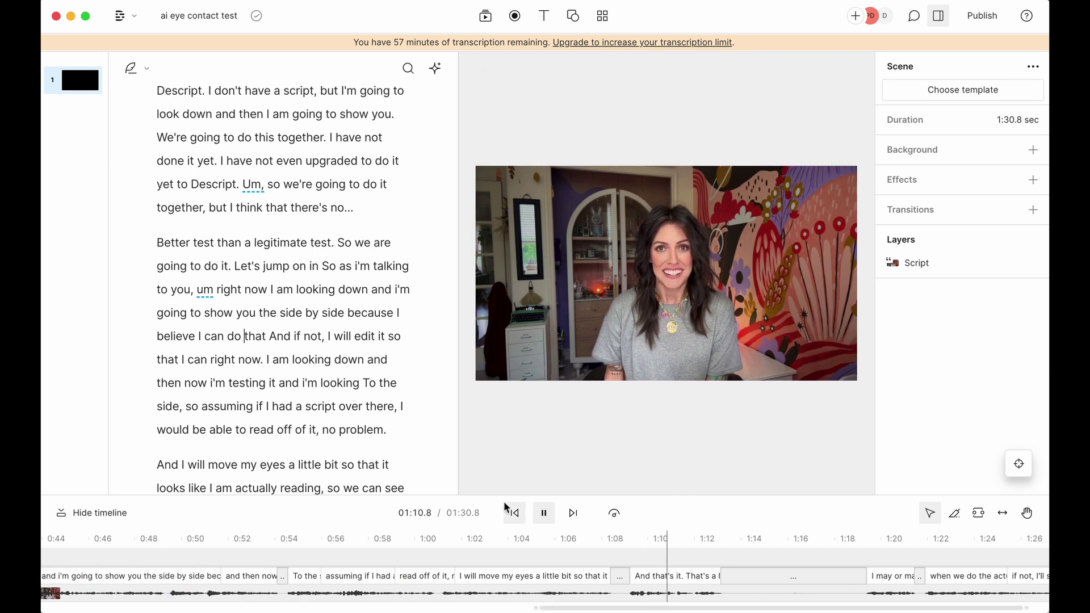
- Replay the eye-movement section starting at 'a little bit' to check the effect
click(544, 512)
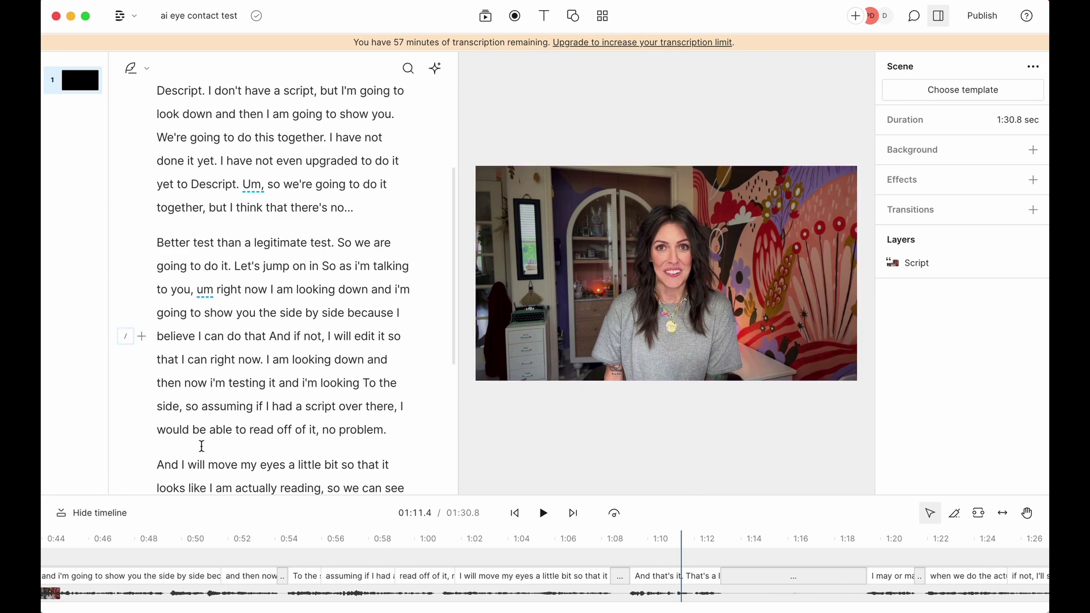
scroll(202, 446, down, 5)
key(super+Up)
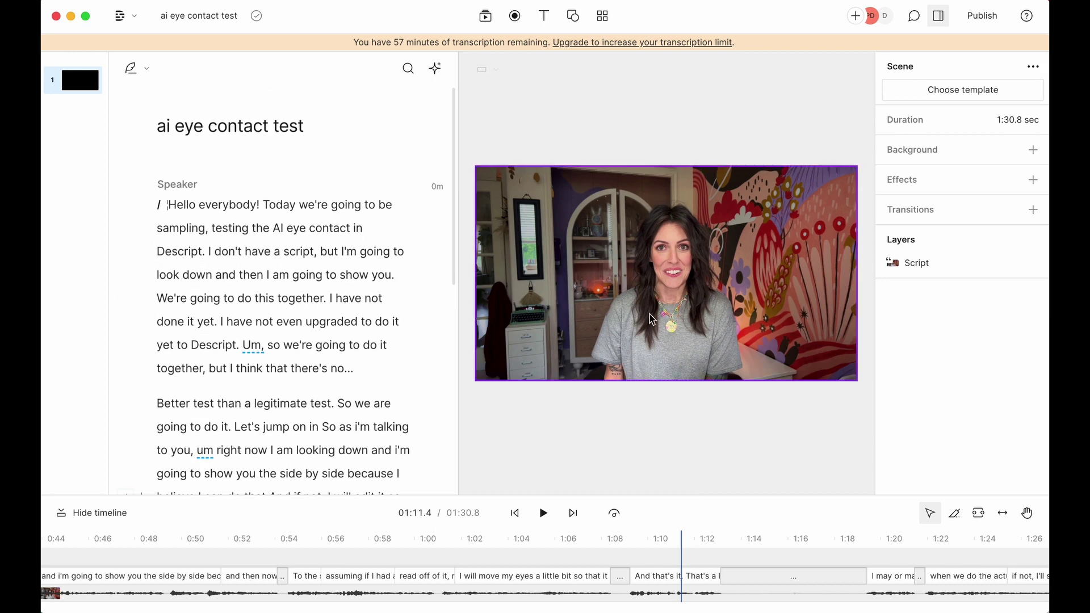
scroll(304, 433, down, 10)
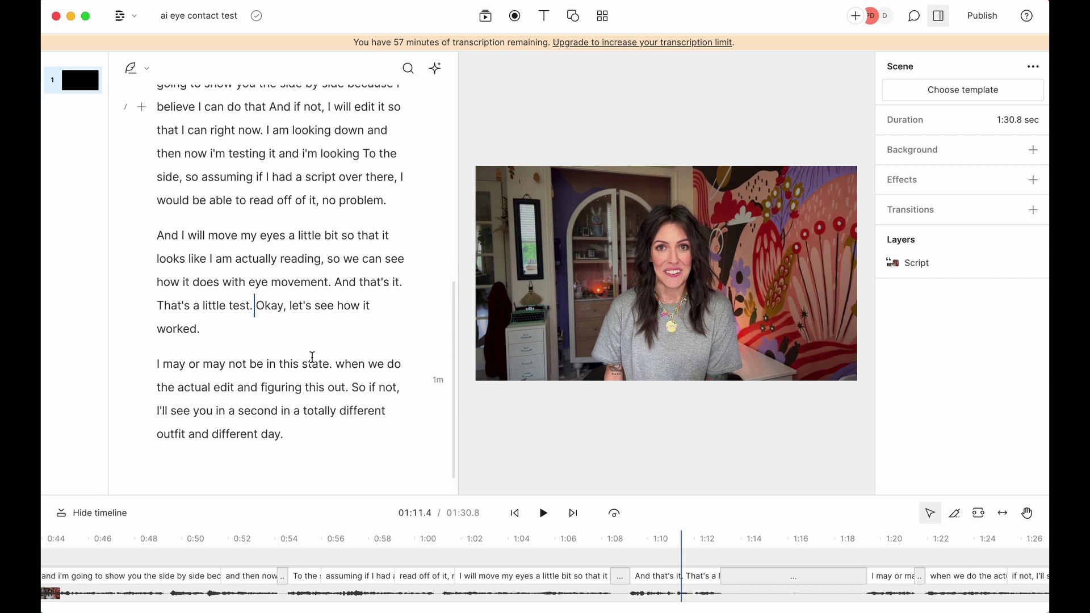
click(296, 235)
click(544, 514)
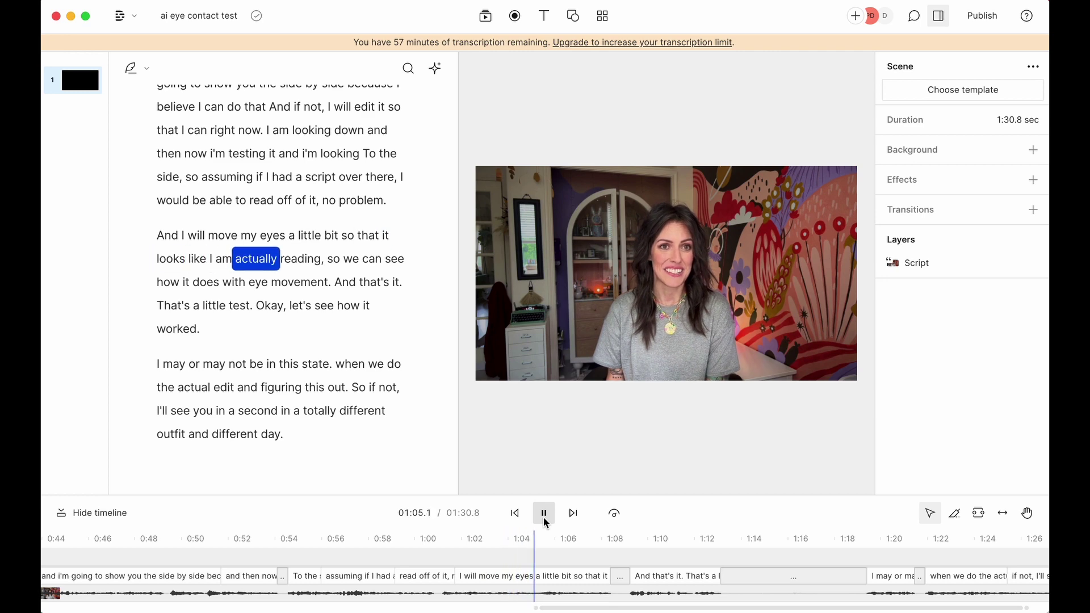
click(544, 514)
- Return to 'side by side' and select the script clip to view its effect settings
scroll(317, 326, up, 2)
click(304, 184)
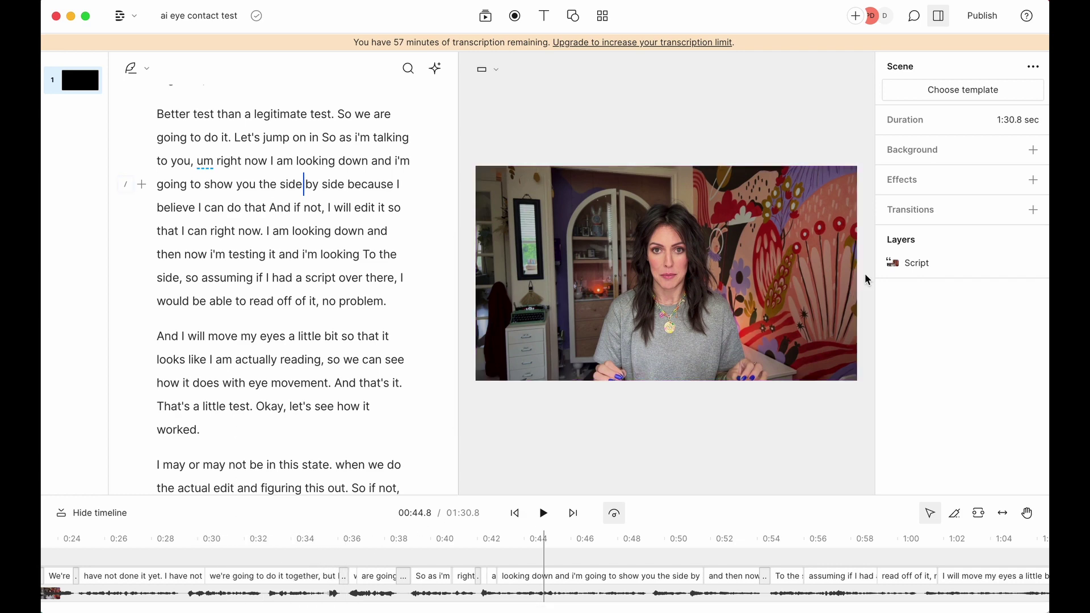
click(908, 263)
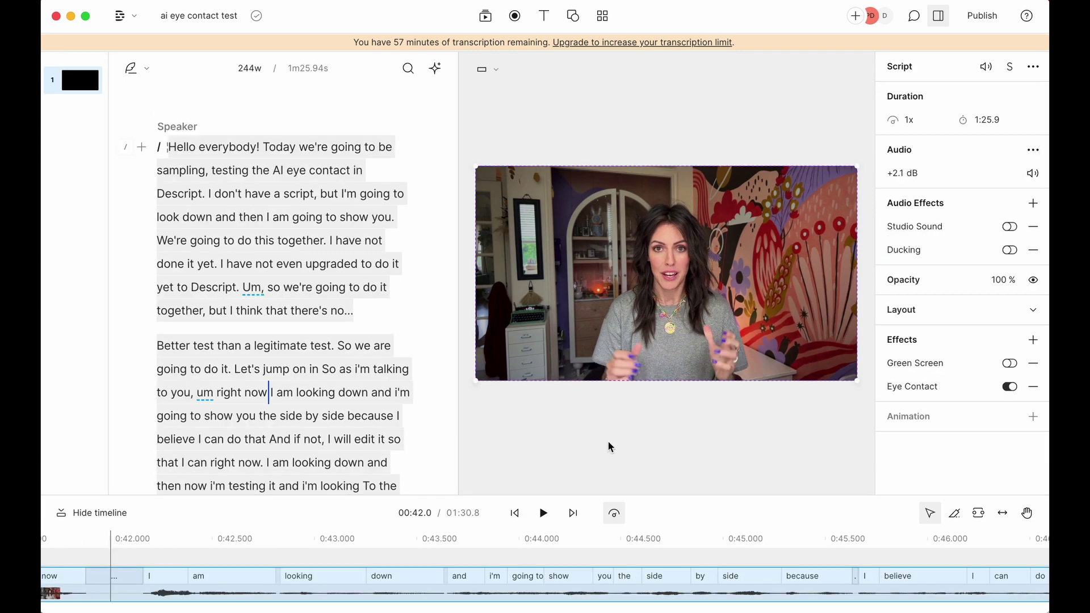